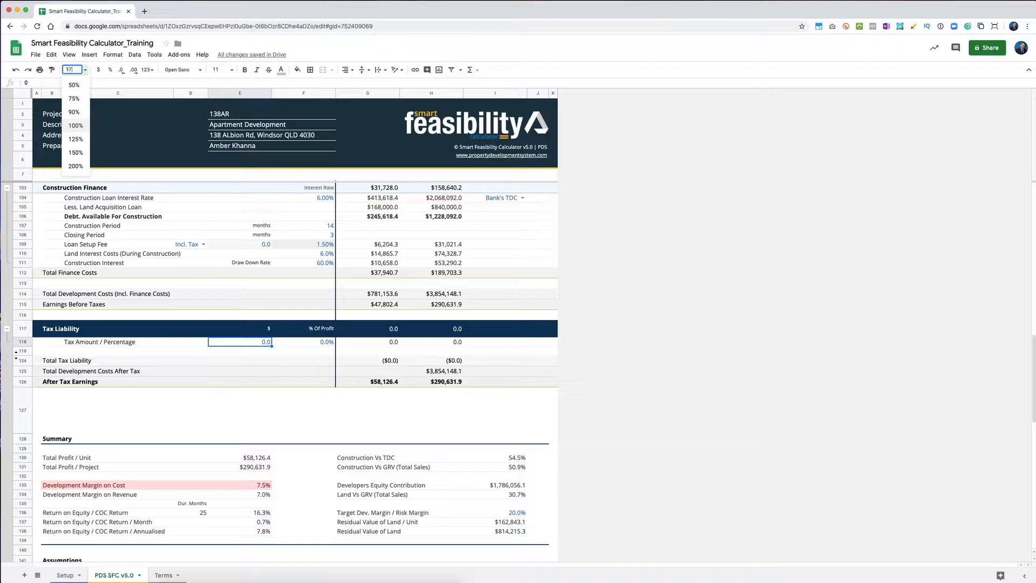
# Set the Avg Construction [Built] Area / Unit under Construction Costs to 150 m2 and collapse the group again
pyautogui.scroll(-9, 243, 259)
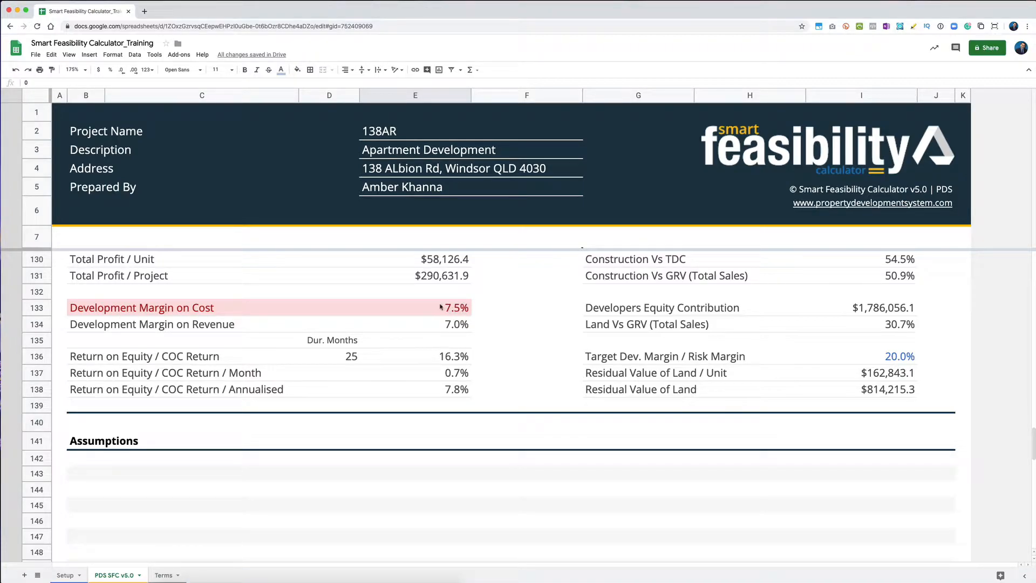
pyautogui.scroll(15, 483, 283)
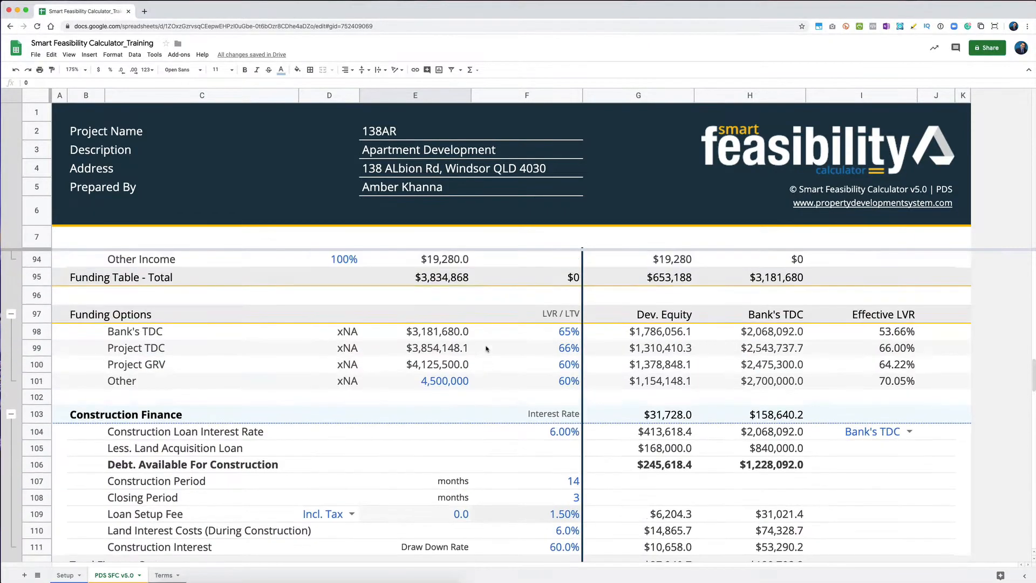
pyautogui.scroll(12, 433, 319)
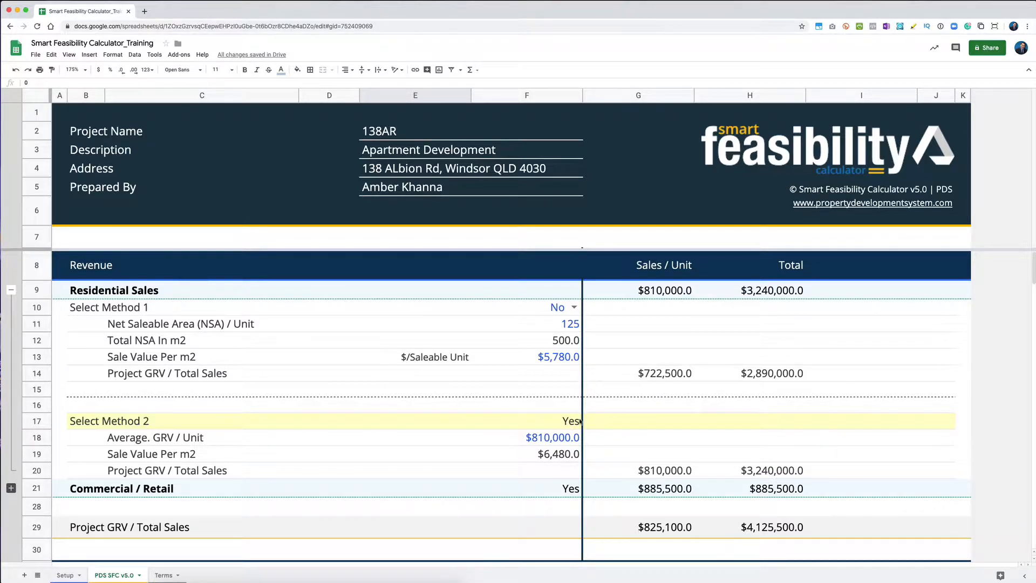
pyautogui.scroll(-8, 596, 376)
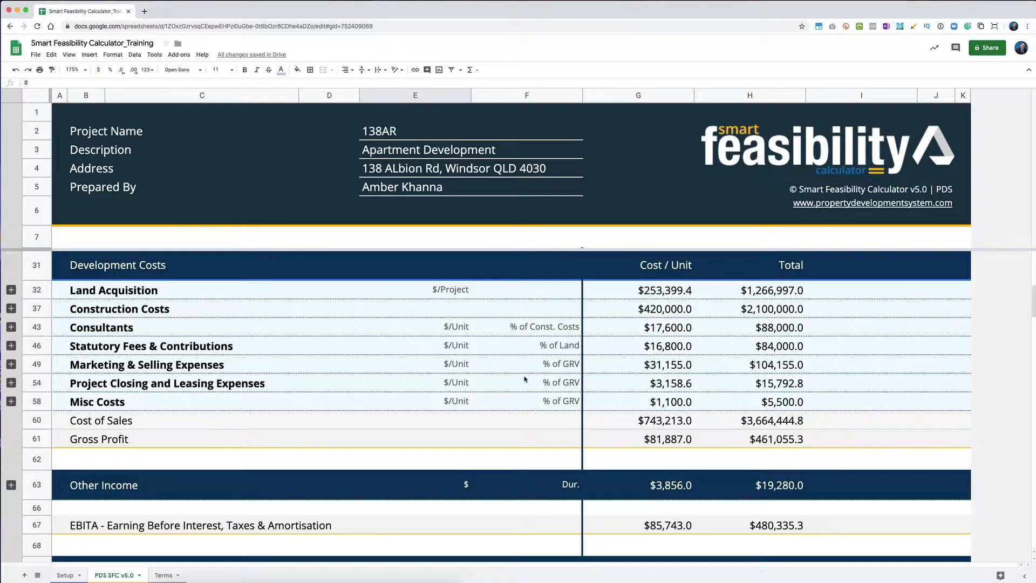
pyautogui.click(11, 309)
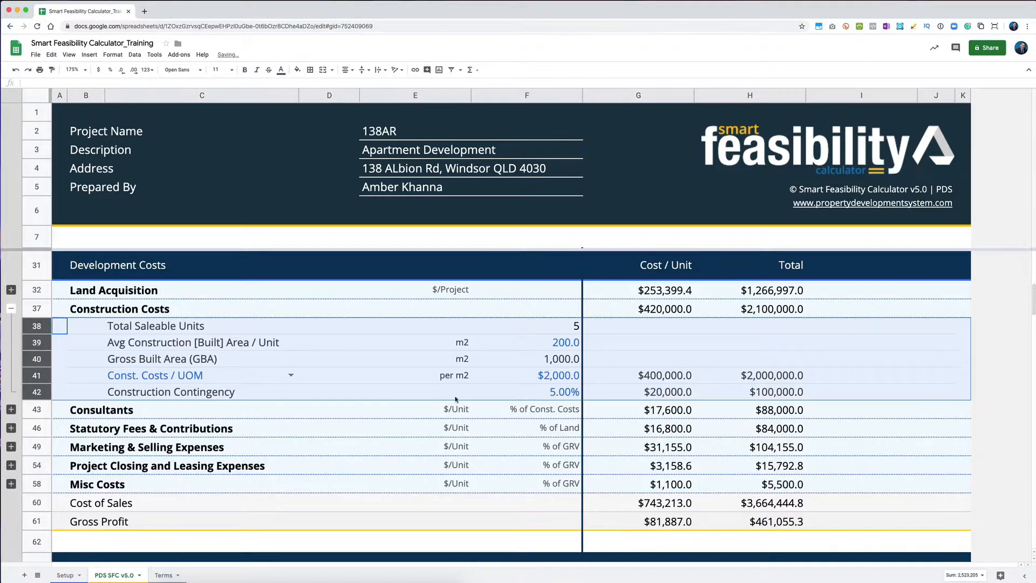
pyautogui.click(207, 374)
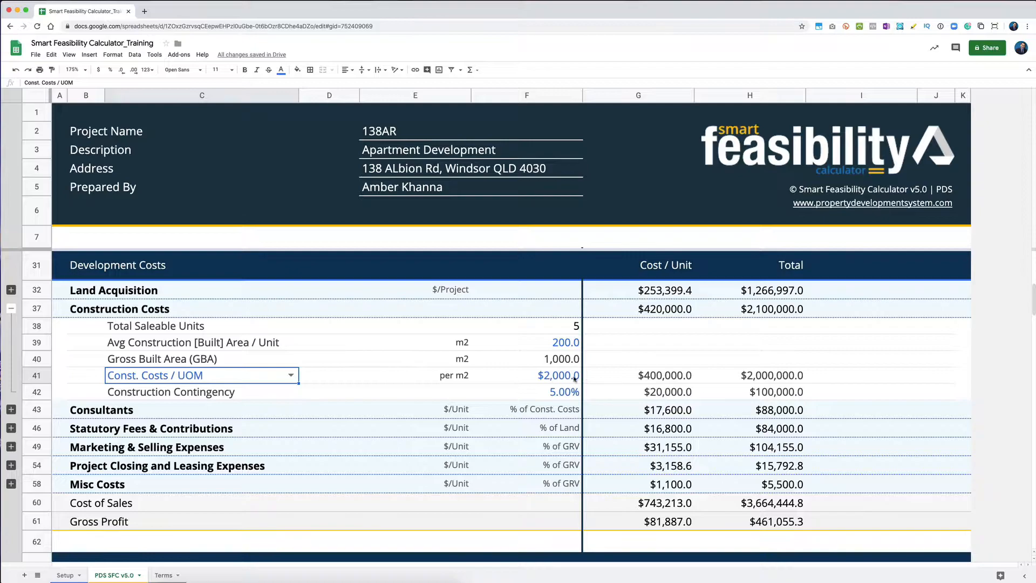
pyautogui.click(551, 378)
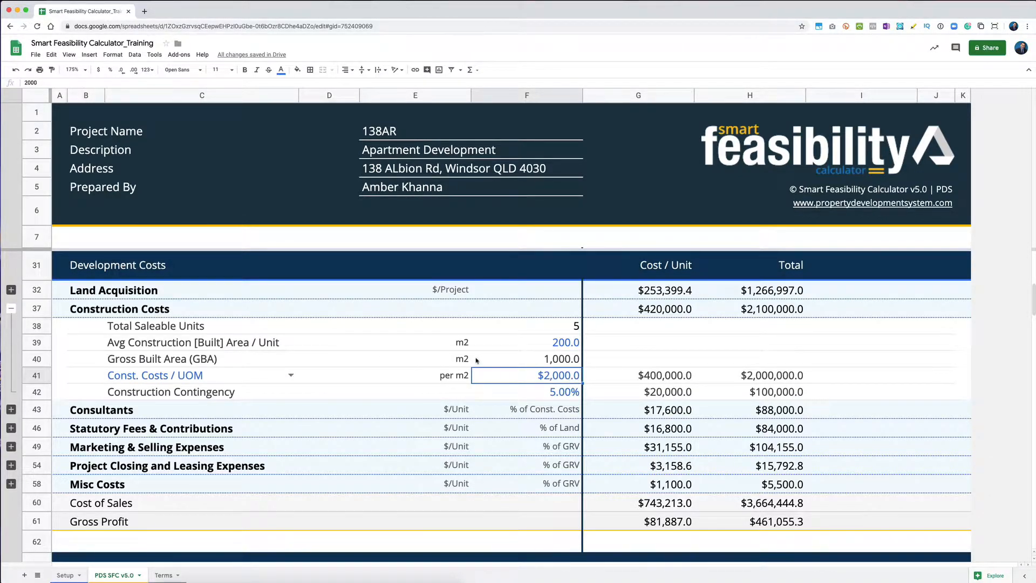
pyautogui.click(549, 342)
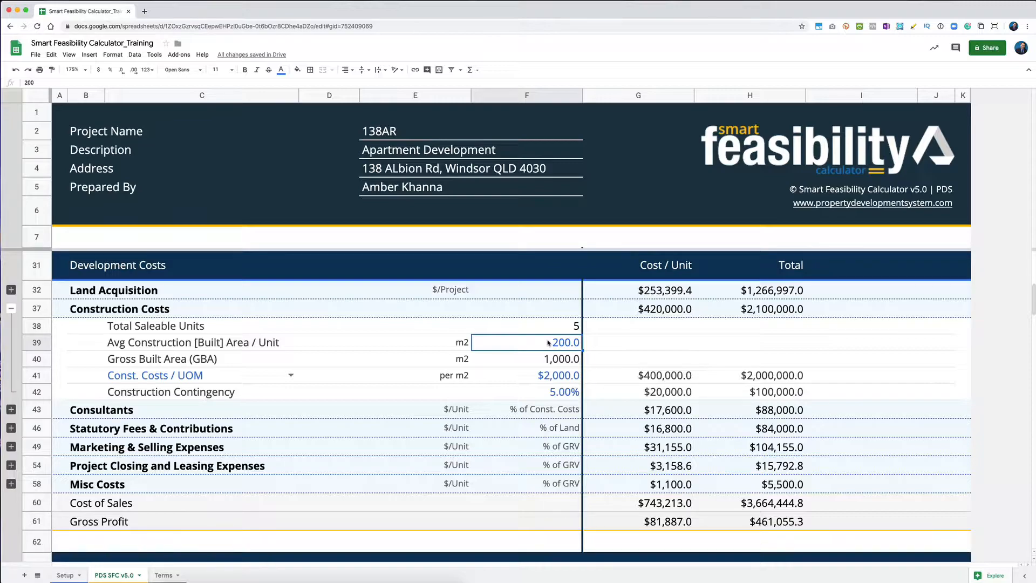
pyautogui.write('150')
pyautogui.press('Return')
pyautogui.press('Up')
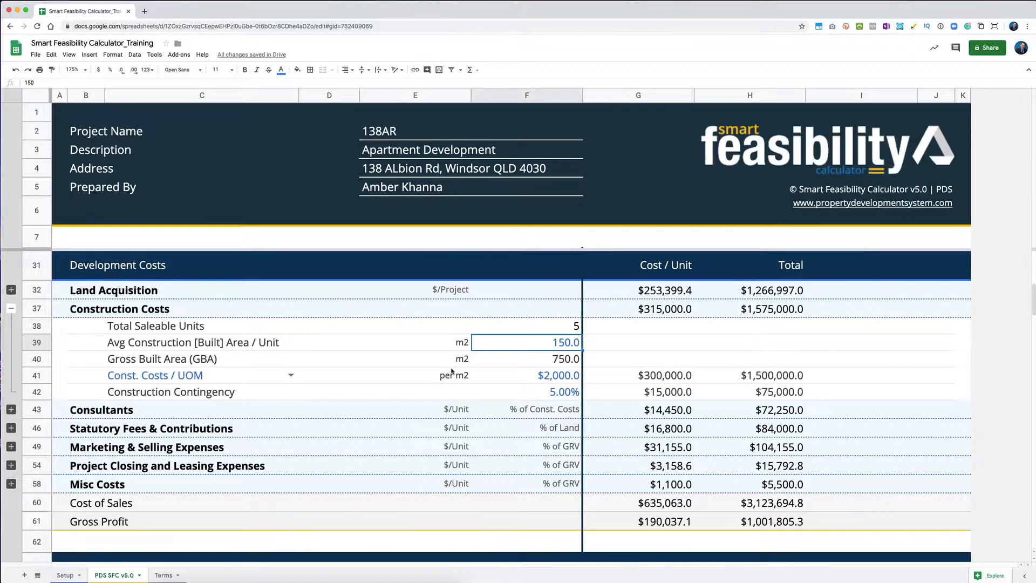
pyautogui.click(10, 308)
# Check the development margins in the Summary, and review the average built area per unit under Construction Costs
pyautogui.scroll(-5, 205, 343)
pyautogui.scroll(-15, 204, 343)
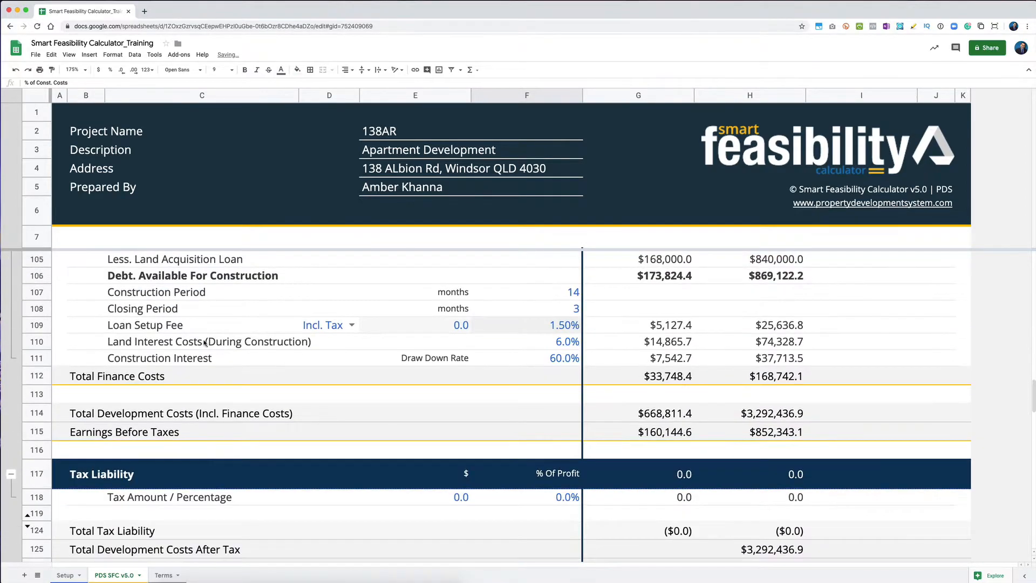
pyautogui.scroll(2, 204, 343)
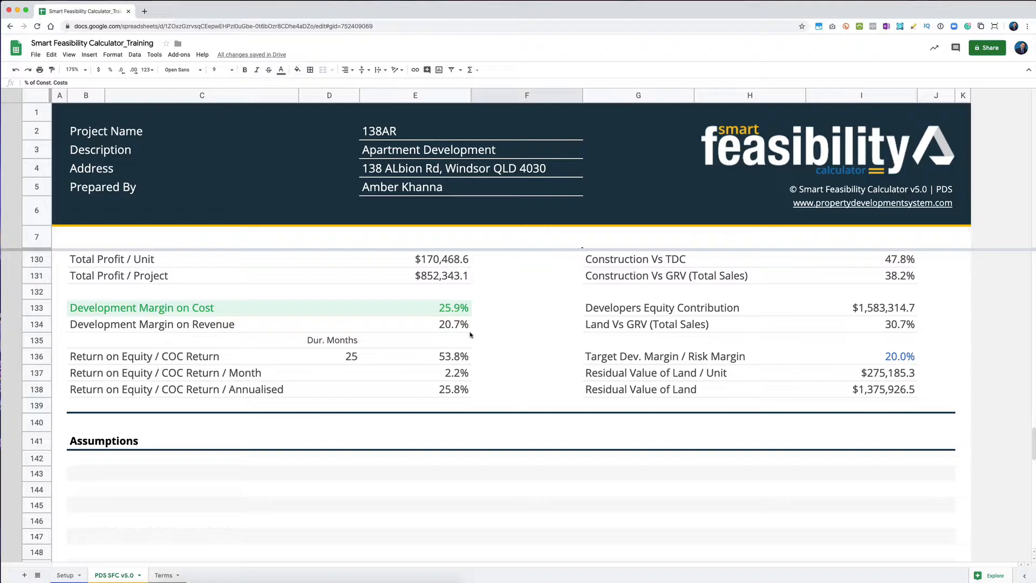
pyautogui.scroll(20, 470, 334)
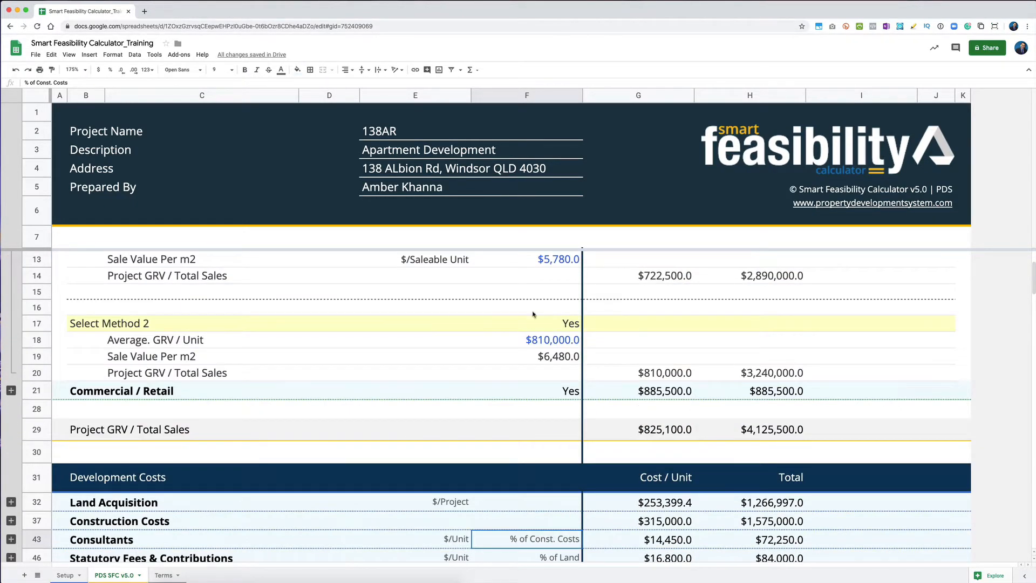
pyautogui.scroll(2, 533, 314)
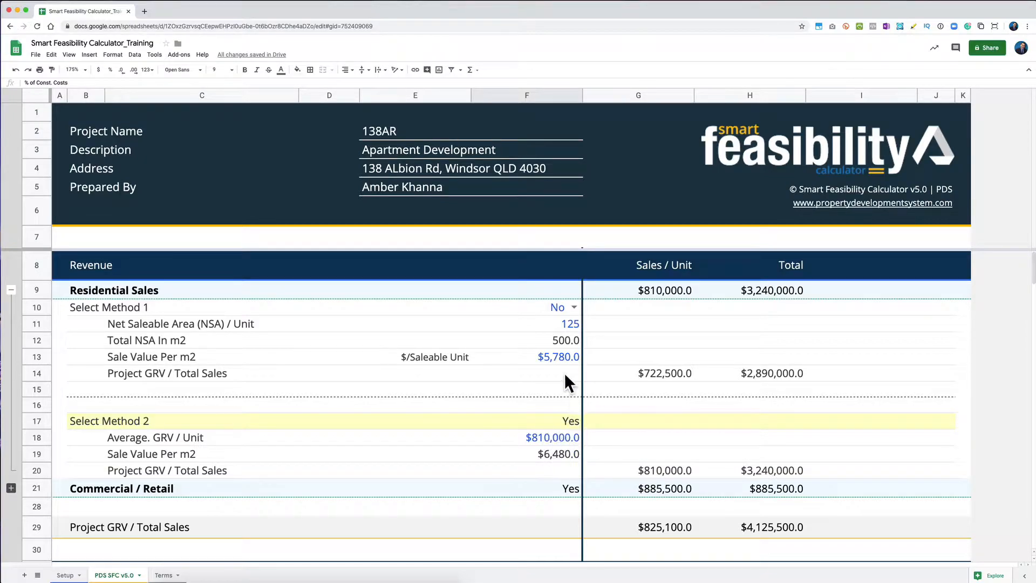
pyautogui.scroll(-3, 558, 324)
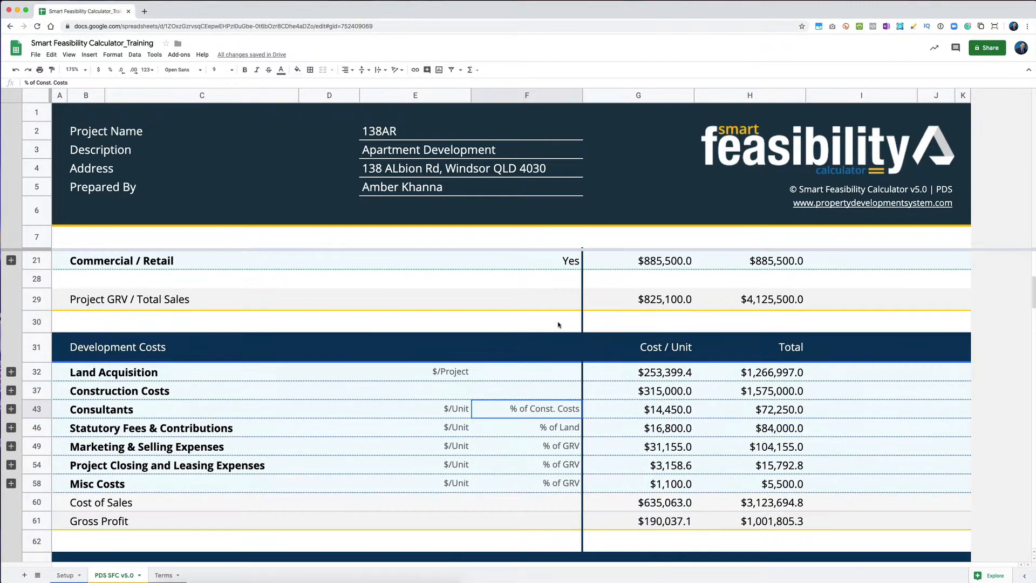
pyautogui.click(11, 391)
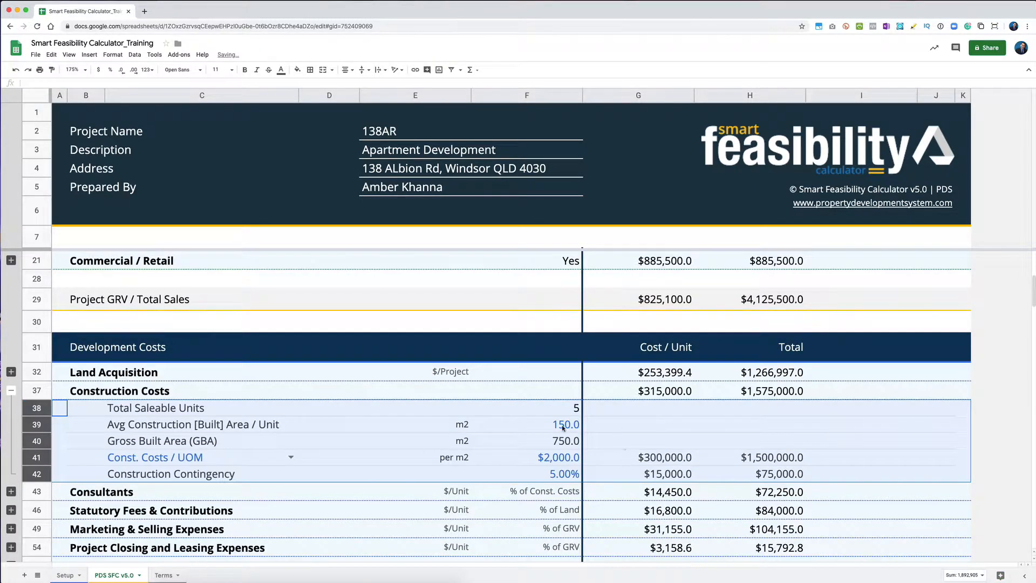
pyautogui.click(563, 426)
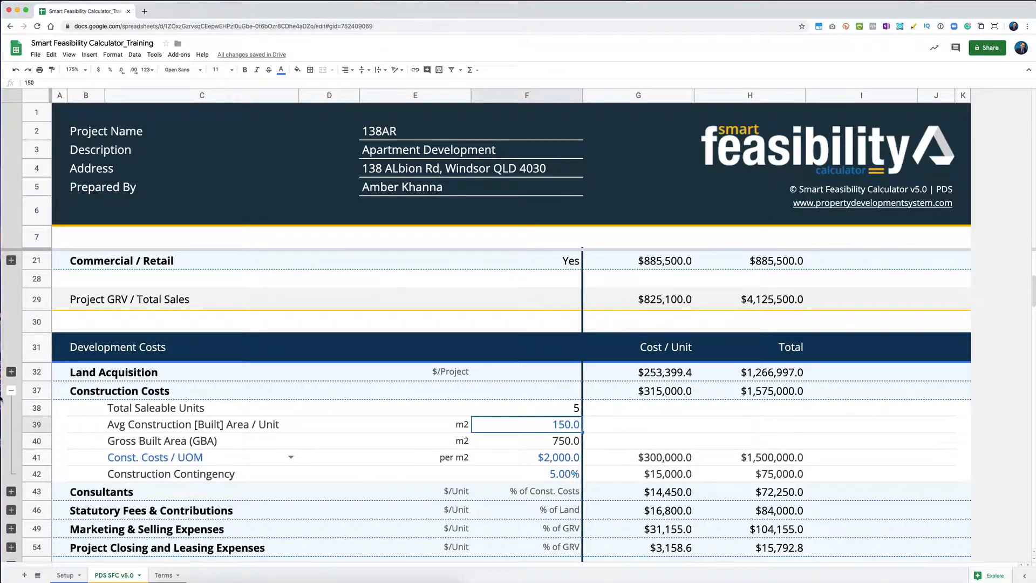
pyautogui.click(11, 390)
# Examine the Summary section's profit, development margin, return on equity and residual land value, including the target margin input
pyautogui.scroll(-10, 271, 416)
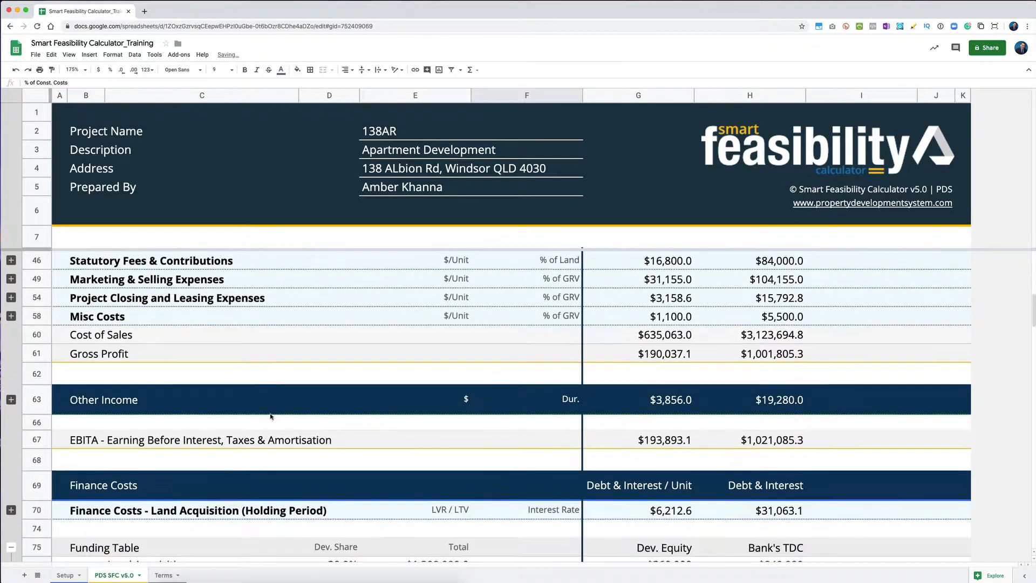
pyautogui.scroll(-10, 271, 416)
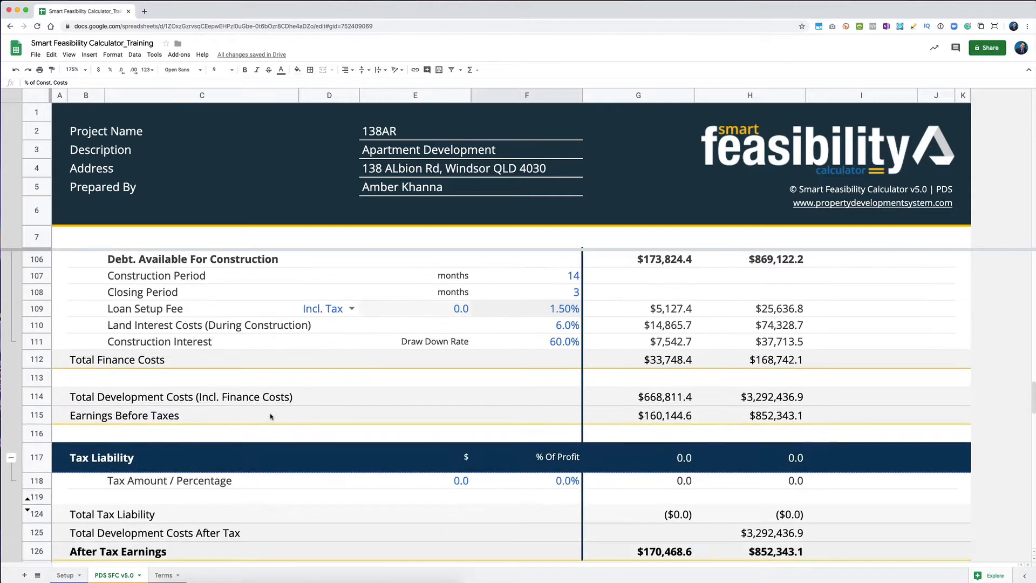
pyautogui.scroll(-2, 283, 411)
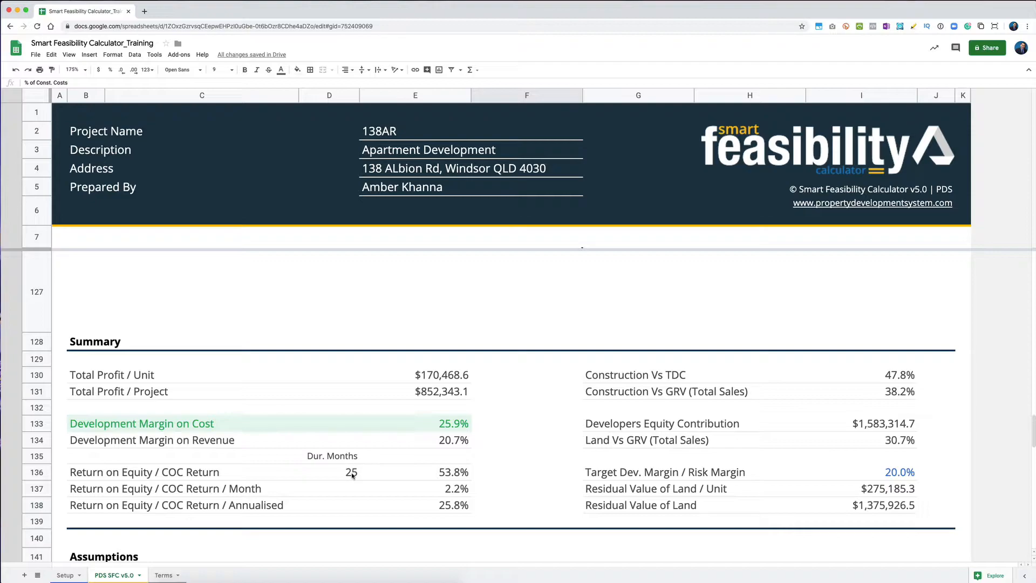
pyautogui.scroll(6, 397, 441)
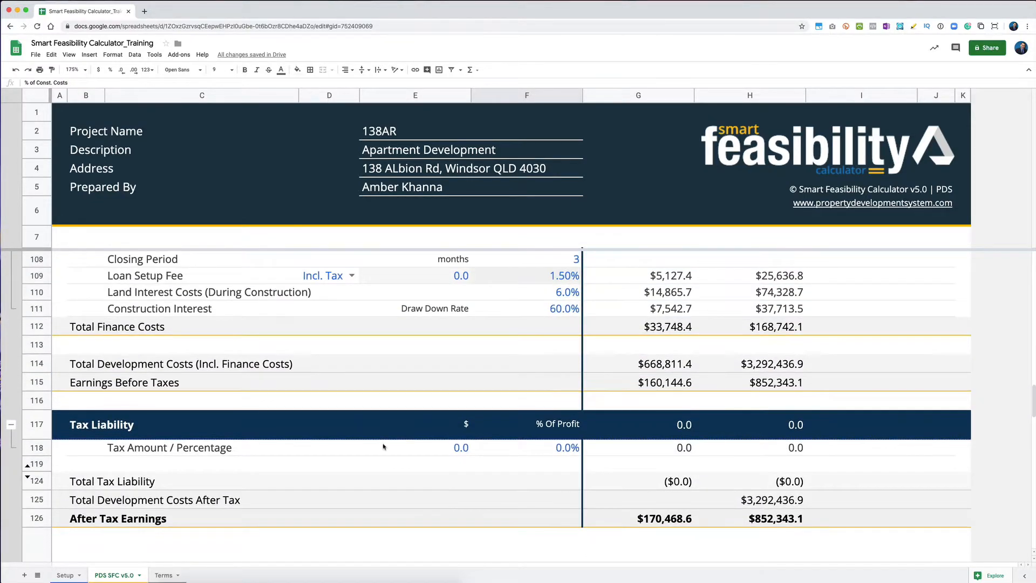
pyautogui.scroll(-6, 451, 386)
pyautogui.scroll(7, 452, 384)
pyautogui.scroll(-6, 452, 383)
pyautogui.scroll(-1, 452, 383)
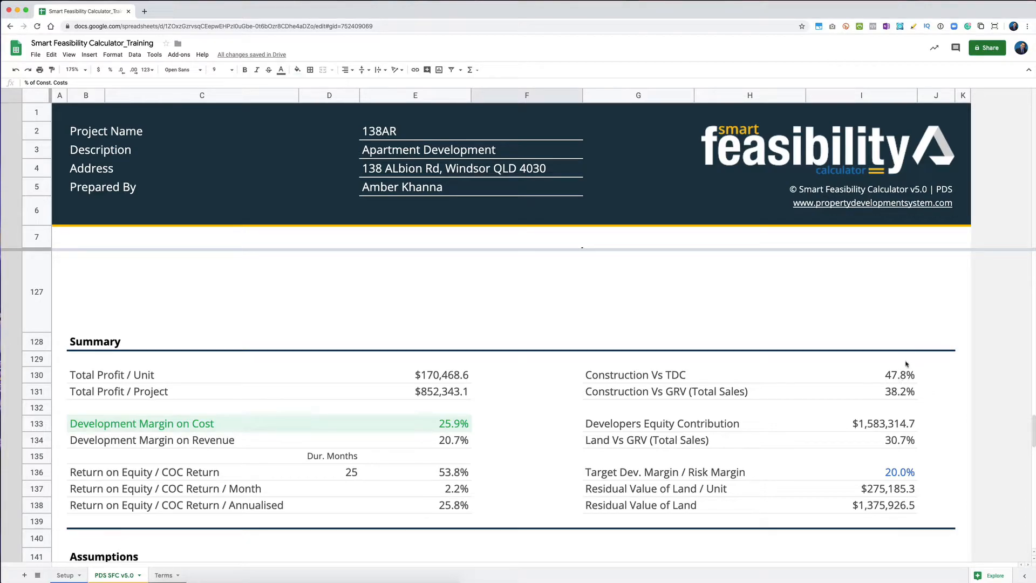
pyautogui.click(897, 473)
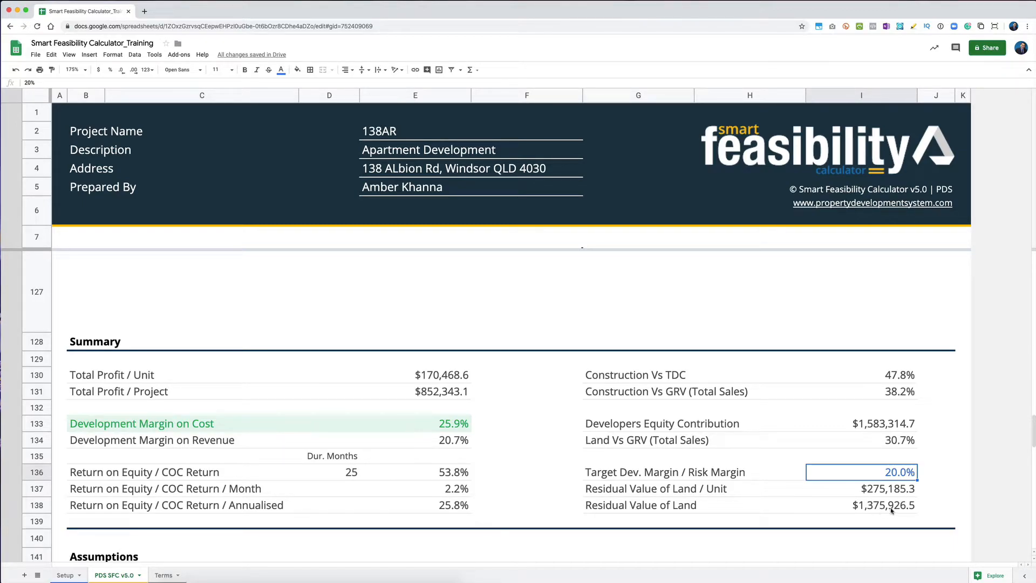
# Restore the Avg Construction [Built] Area / Unit under Construction Costs to 200 m2 and collapse the group
pyautogui.scroll(8, 279, 420)
pyautogui.scroll(15, 280, 421)
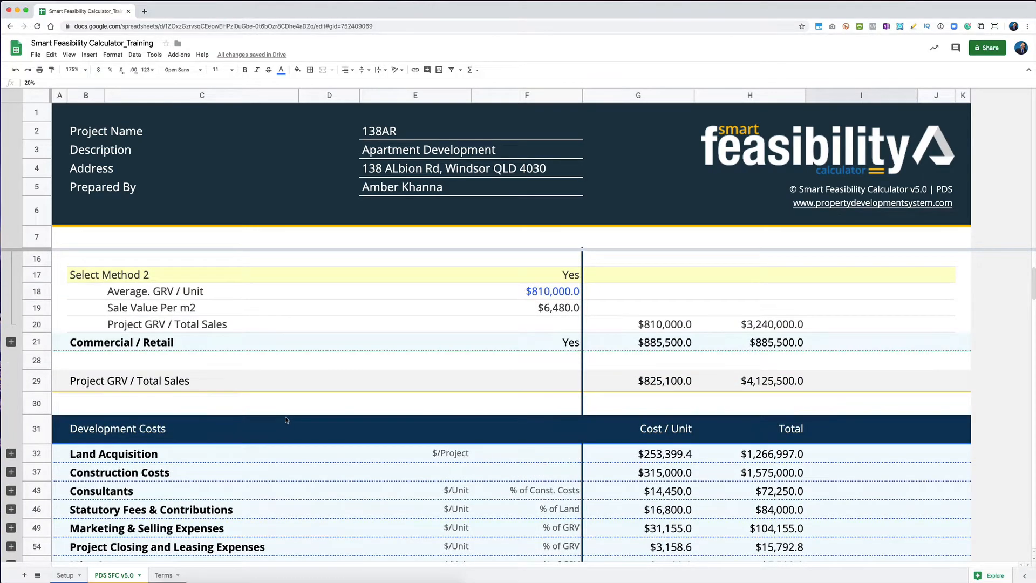
pyautogui.scroll(4, 286, 420)
pyautogui.scroll(-4, 180, 368)
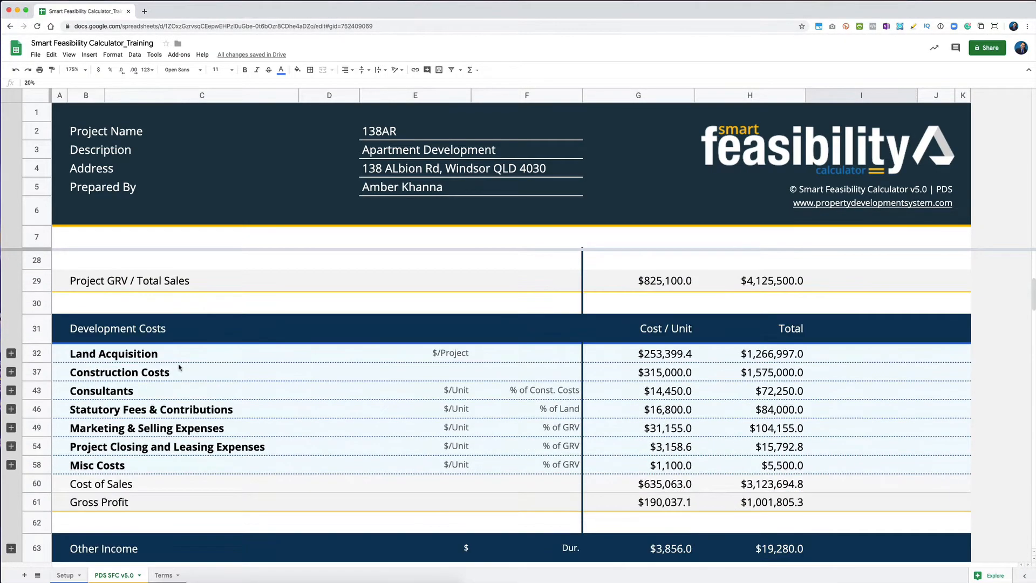
pyautogui.click(11, 372)
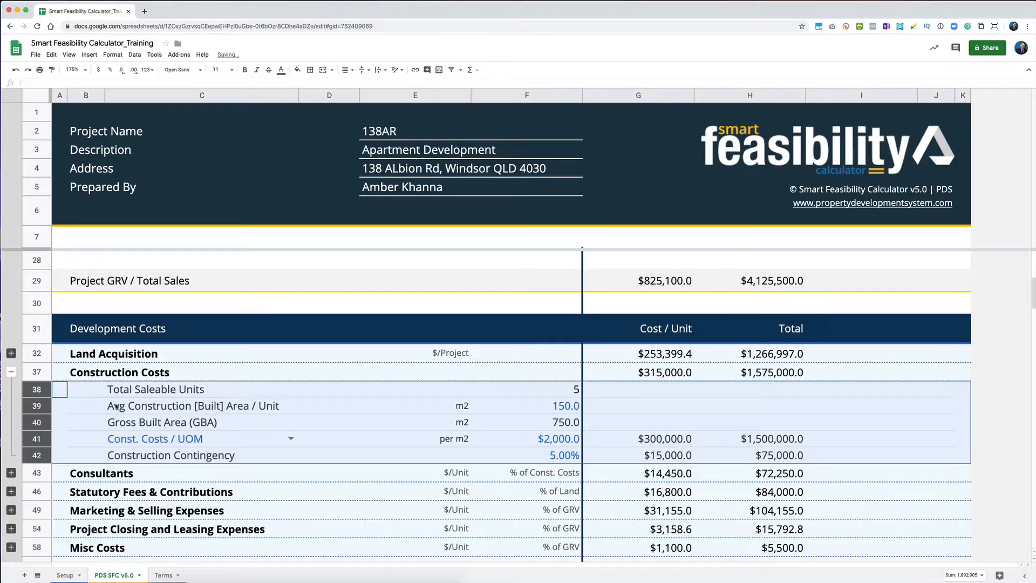
pyautogui.click(539, 406)
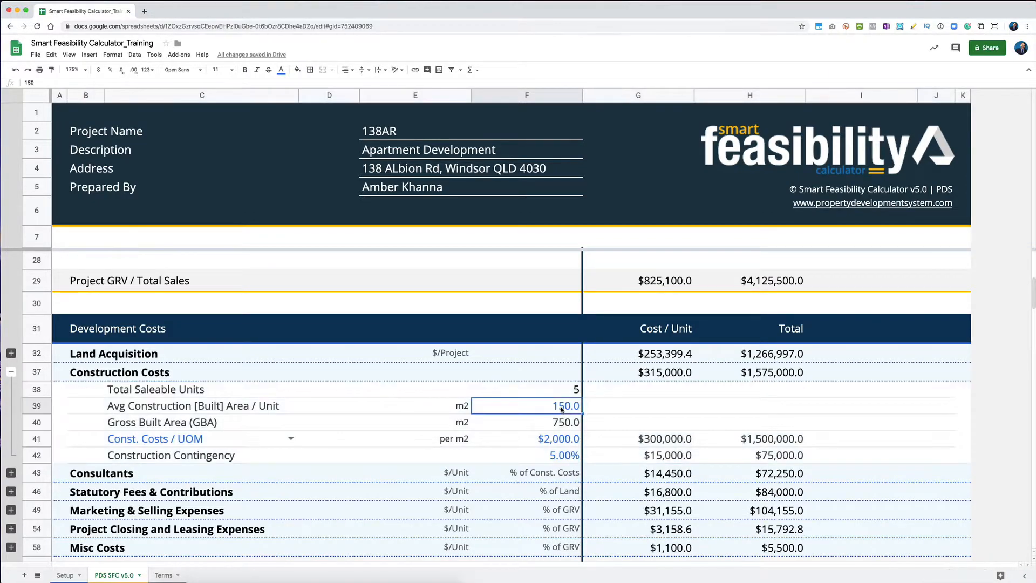
pyautogui.write('200')
pyautogui.press('Return')
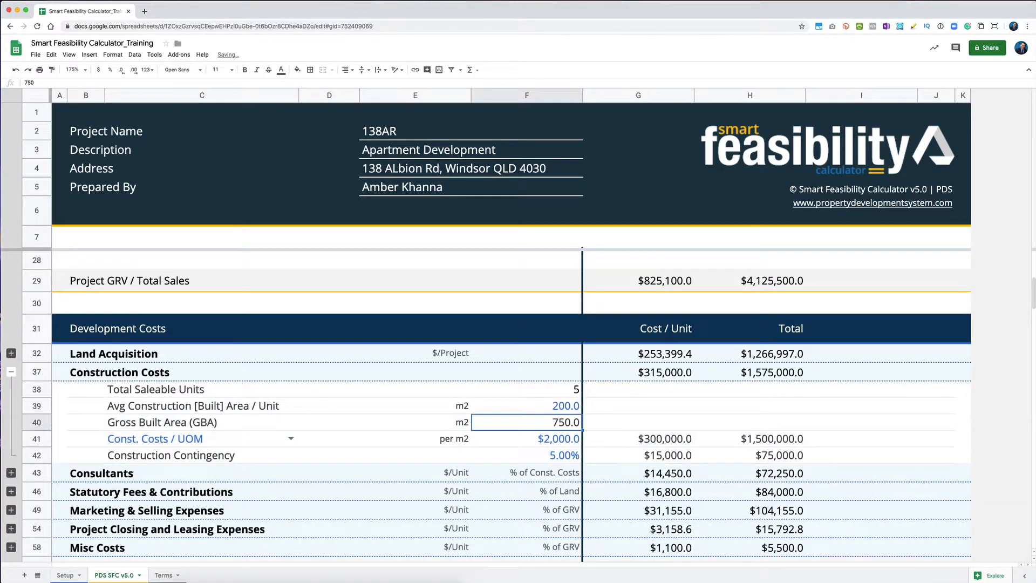
pyautogui.click(10, 372)
# Review the Development Margin on Cost and the residual land values in the Summary section
pyautogui.scroll(-10, 286, 412)
pyautogui.scroll(-8, 286, 412)
pyautogui.scroll(3, 286, 412)
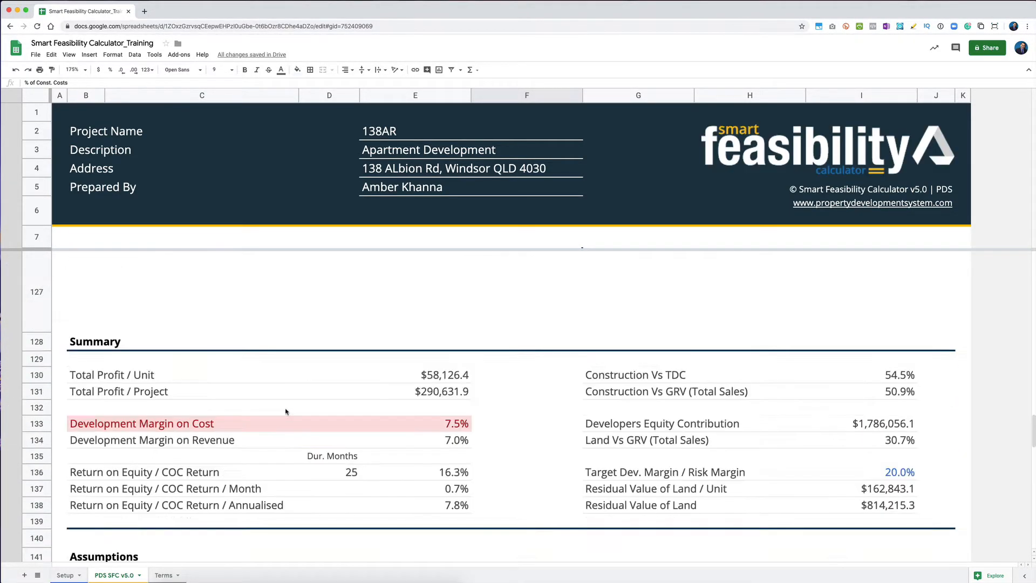
pyautogui.scroll(1, 286, 411)
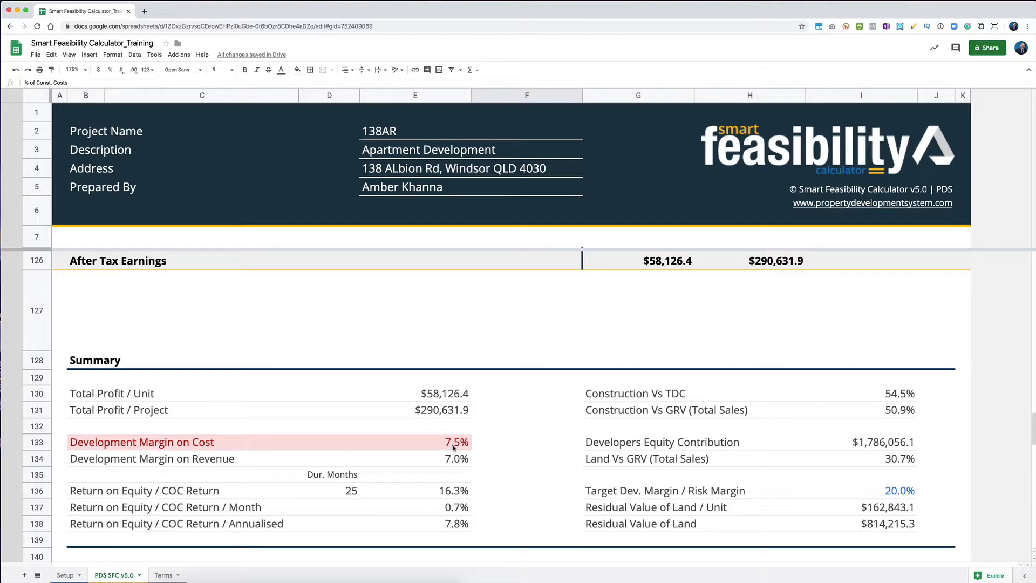
pyautogui.scroll(-1, 453, 447)
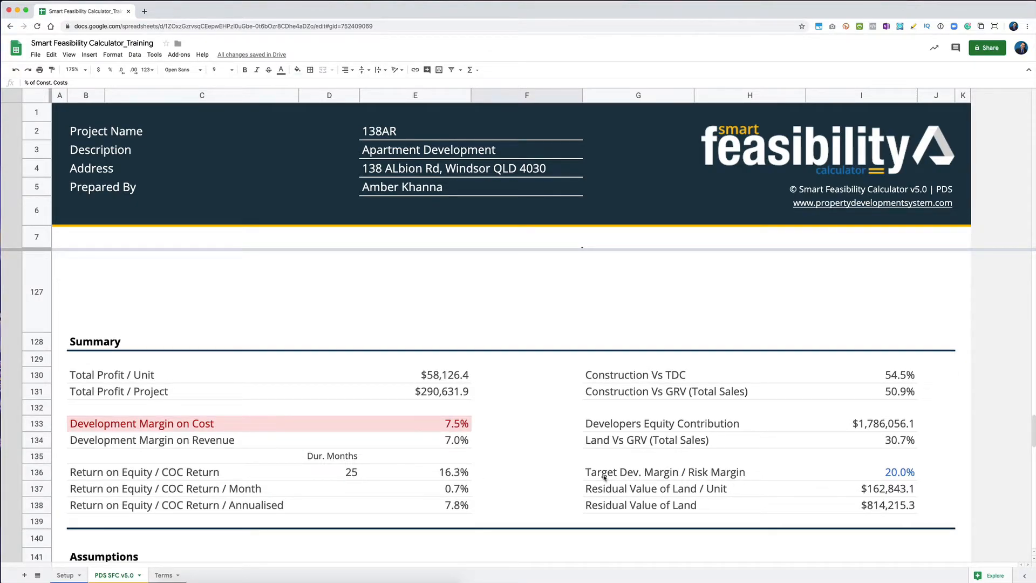
# Set the Target Dev. Margin / Risk Margin in the Summary section to 15%
pyautogui.click(895, 474)
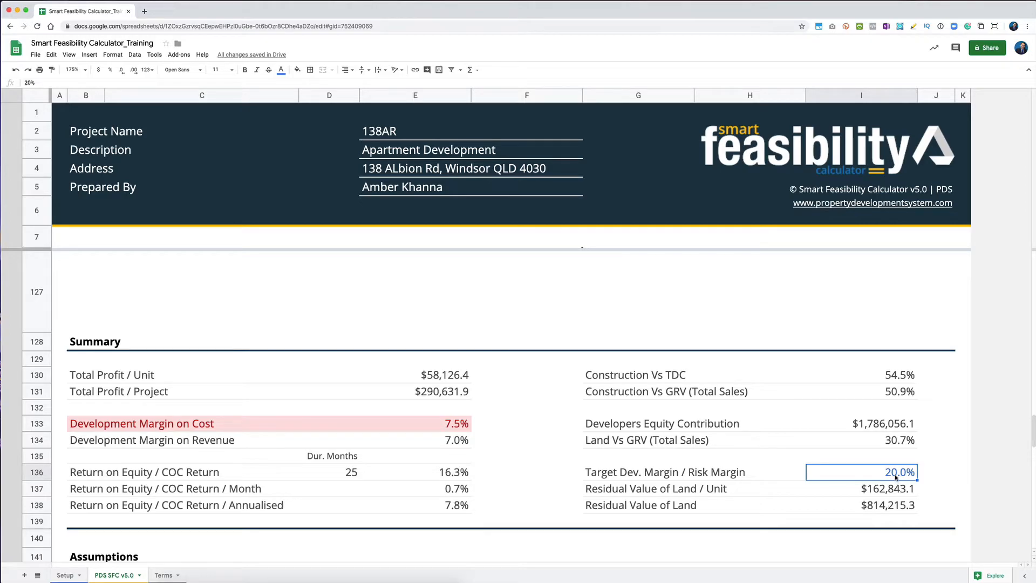
pyautogui.scroll(2, 398, 395)
pyautogui.scroll(15, 398, 396)
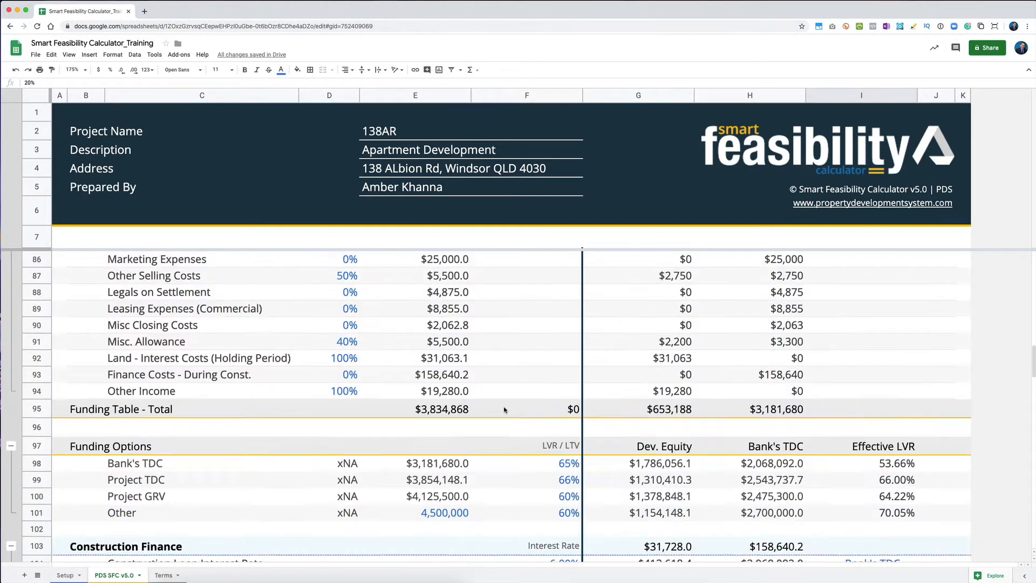
pyautogui.scroll(8, 354, 464)
pyautogui.scroll(-15, 354, 469)
pyautogui.scroll(-12, 355, 477)
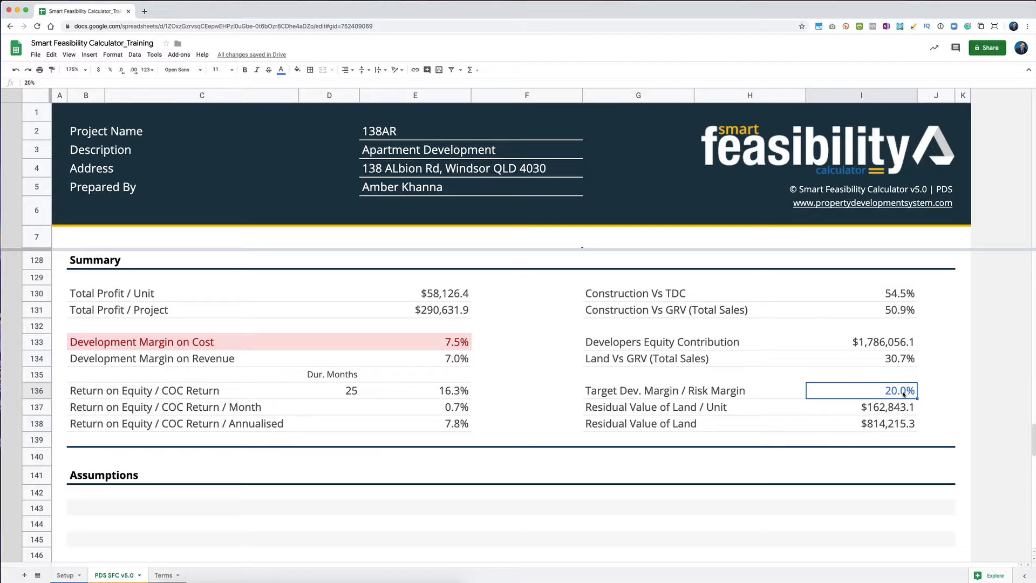
pyautogui.write('15')
pyautogui.press('Return')
pyautogui.press('Up')
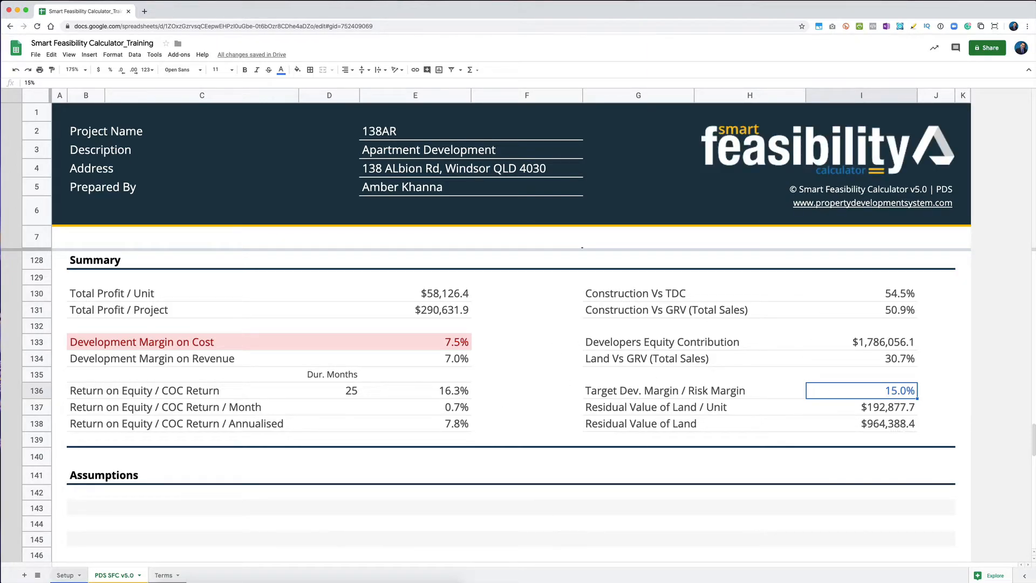
# Set the Land Purchase Price | Acquisition Cost under Project Details on the Setup sheet to $950,000
pyautogui.click(65, 575)
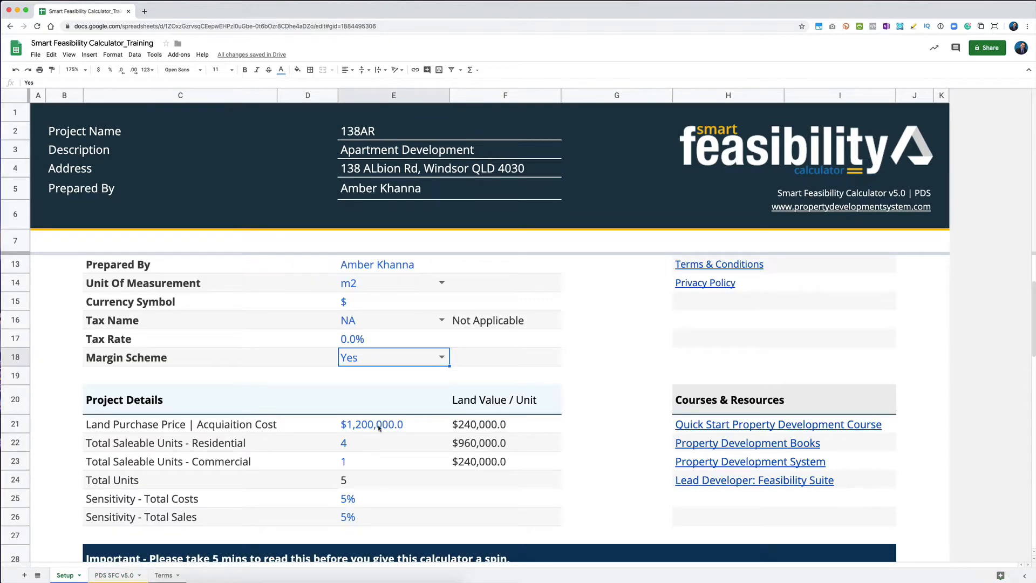
pyautogui.click(380, 427)
pyautogui.write('950000')
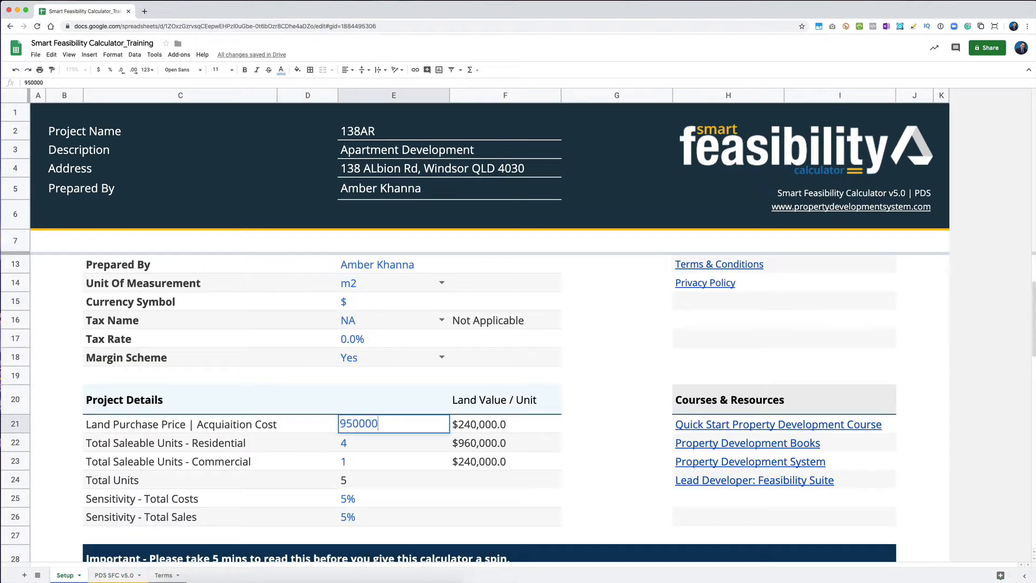
pyautogui.press('Return')
pyautogui.press('Up')
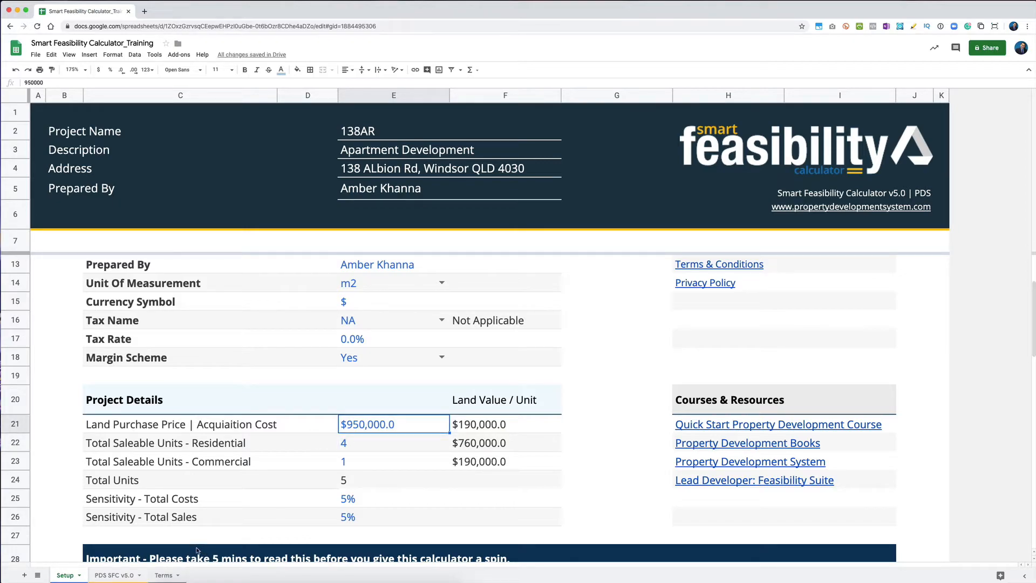
# Review the PDS SFC v5.0 sheet's Summary, comparing Development Margin on Cost with the Target Dev. Margin / Risk Margin and residual land values
pyautogui.click(113, 579)
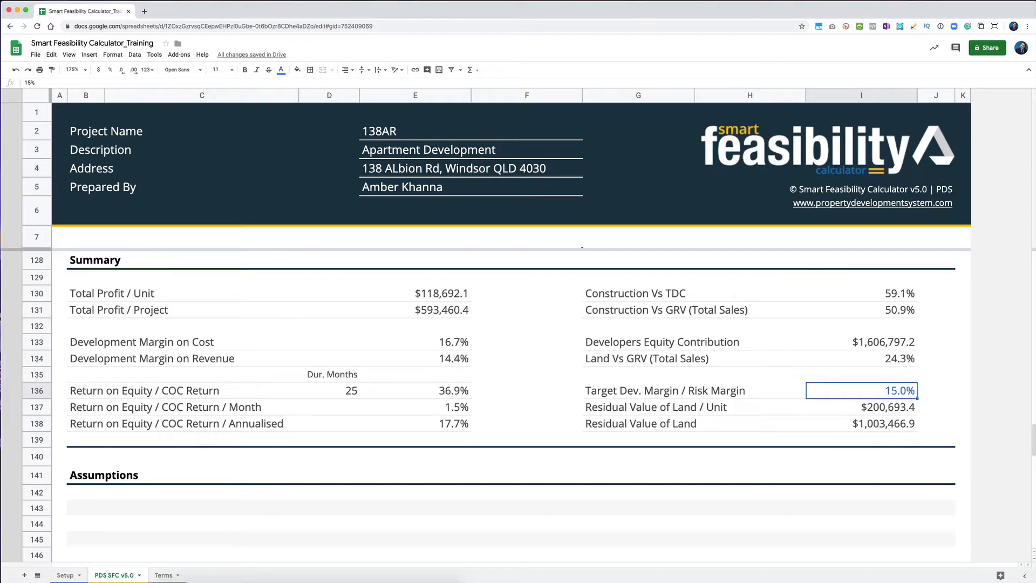
pyautogui.scroll(7, 658, 426)
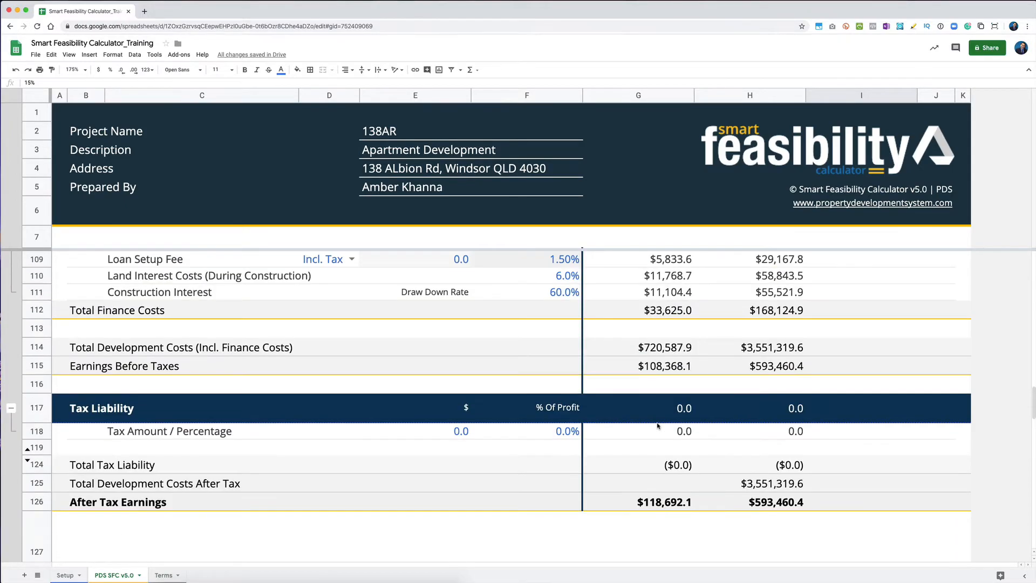
pyautogui.scroll(-9, 657, 426)
pyautogui.scroll(5, 658, 426)
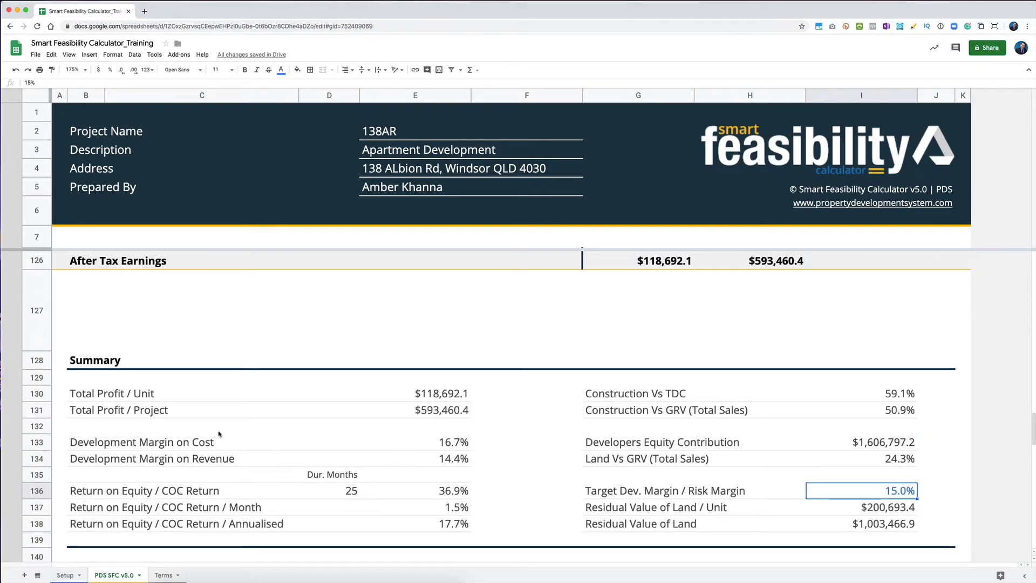
pyautogui.click(451, 446)
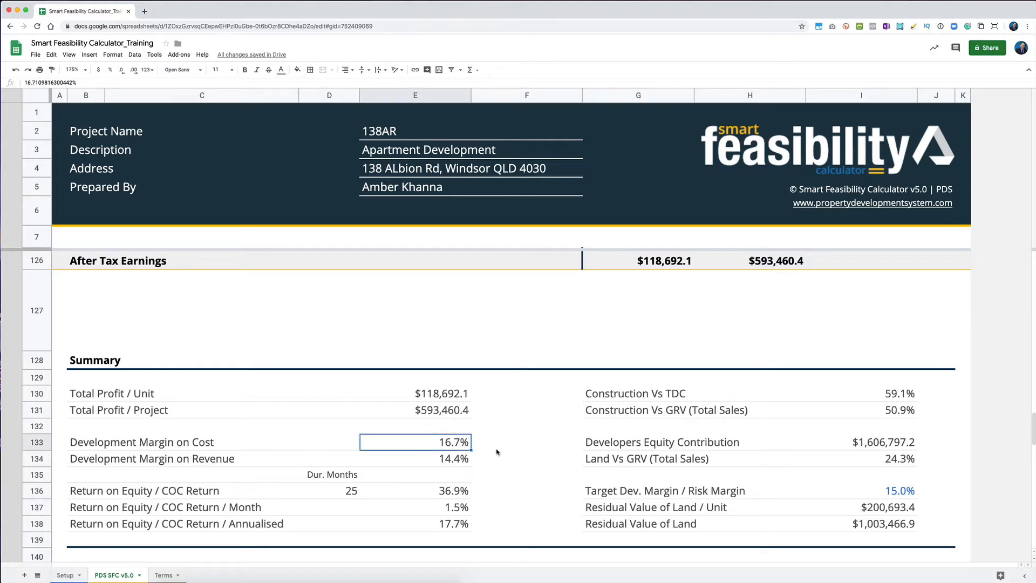
pyautogui.scroll(-2, 423, 445)
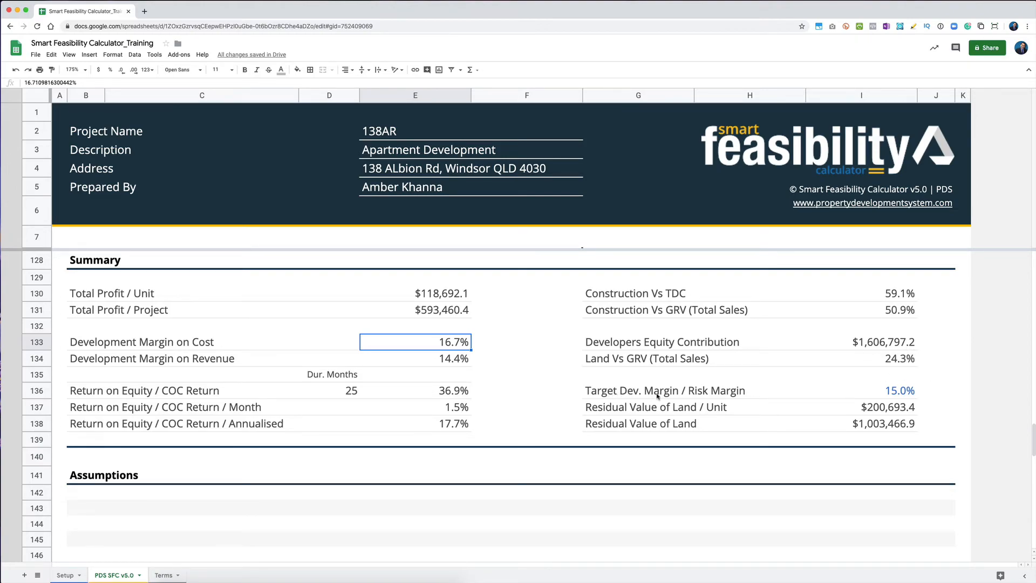
pyautogui.click(910, 395)
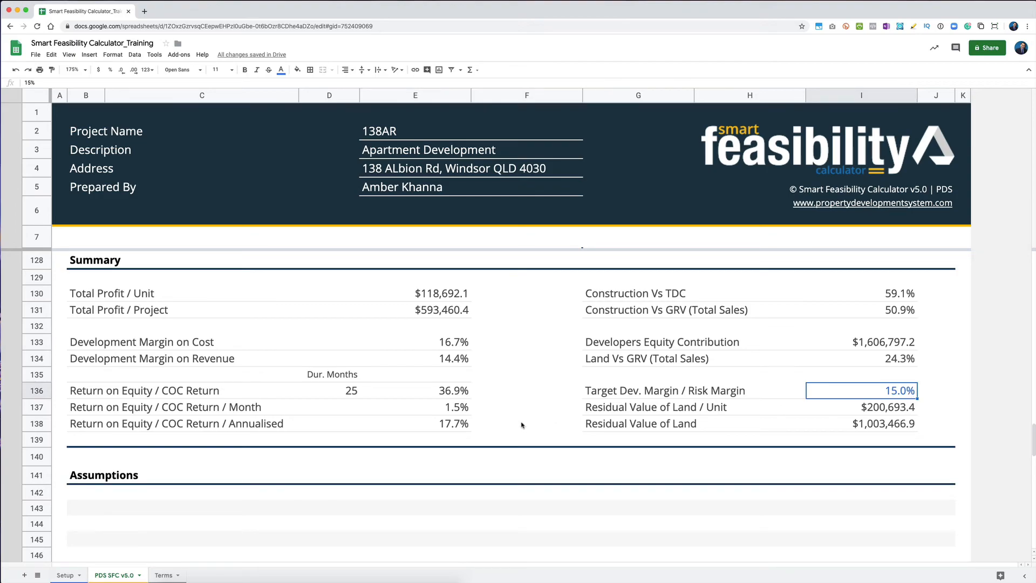
# Look over the note rows of the Assumptions section and continue to the Sensitivity Analysis tables below it
pyautogui.scroll(-3, 520, 418)
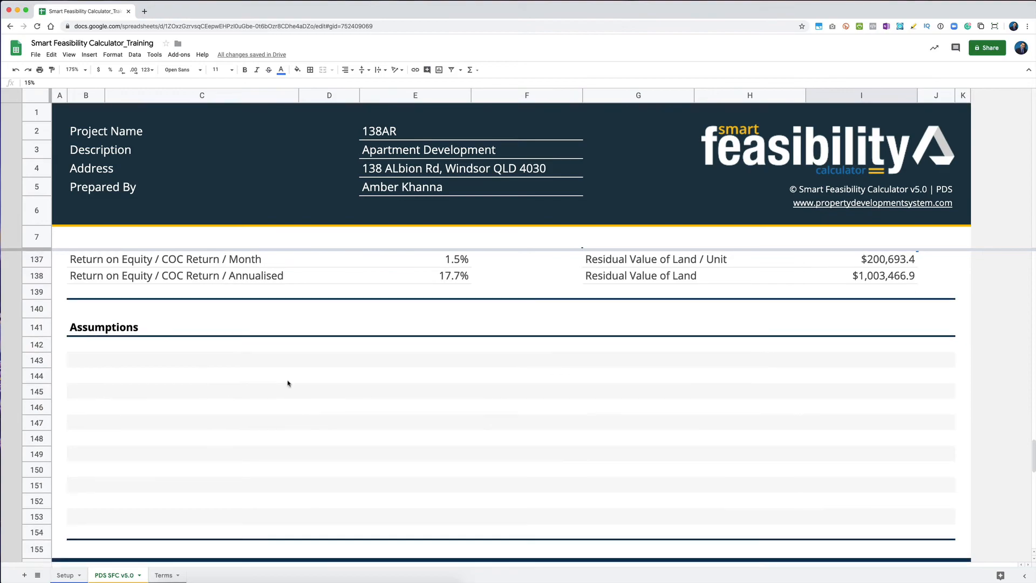
pyautogui.click(97, 360)
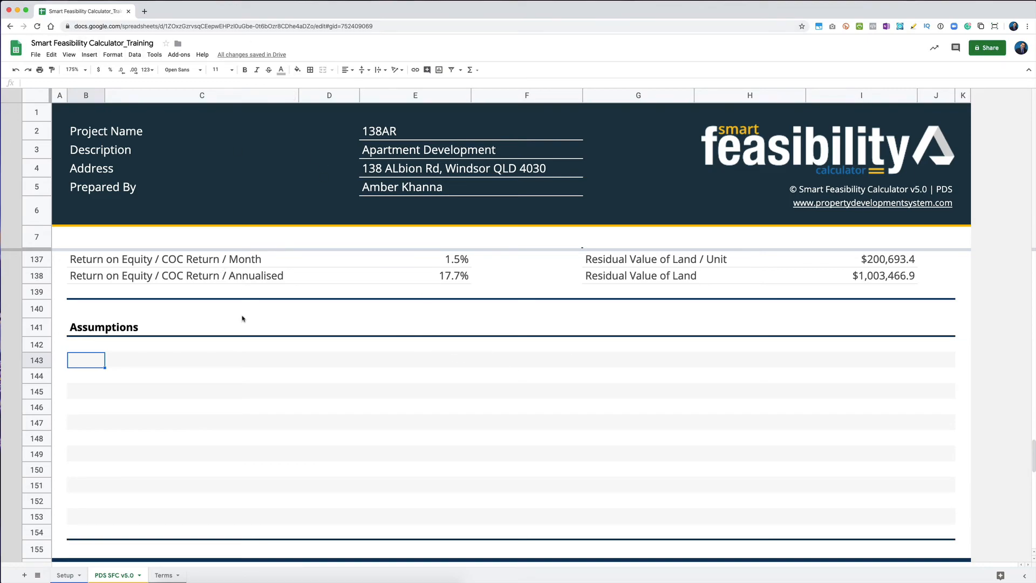
pyautogui.click(119, 361)
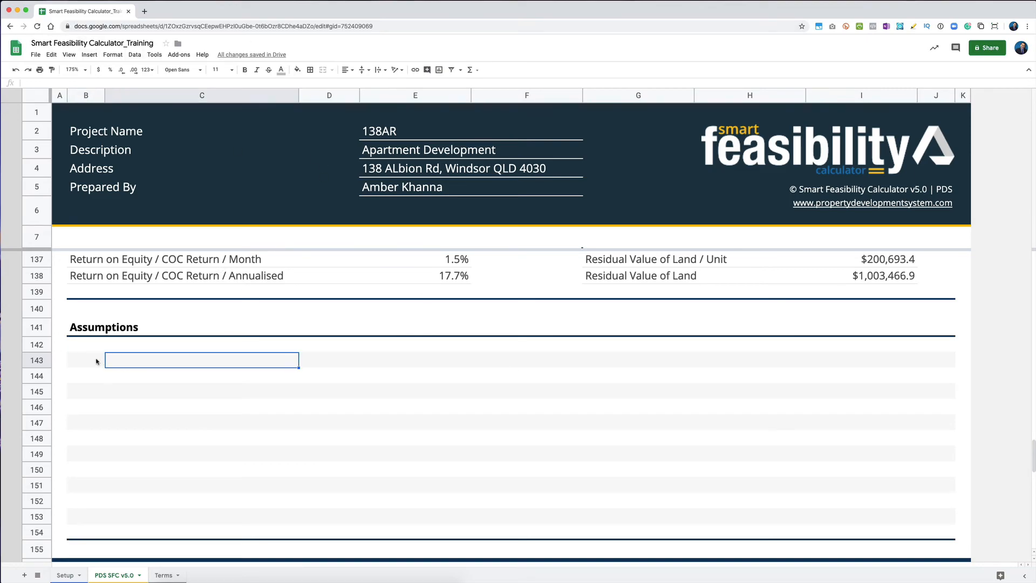
pyautogui.click(98, 360)
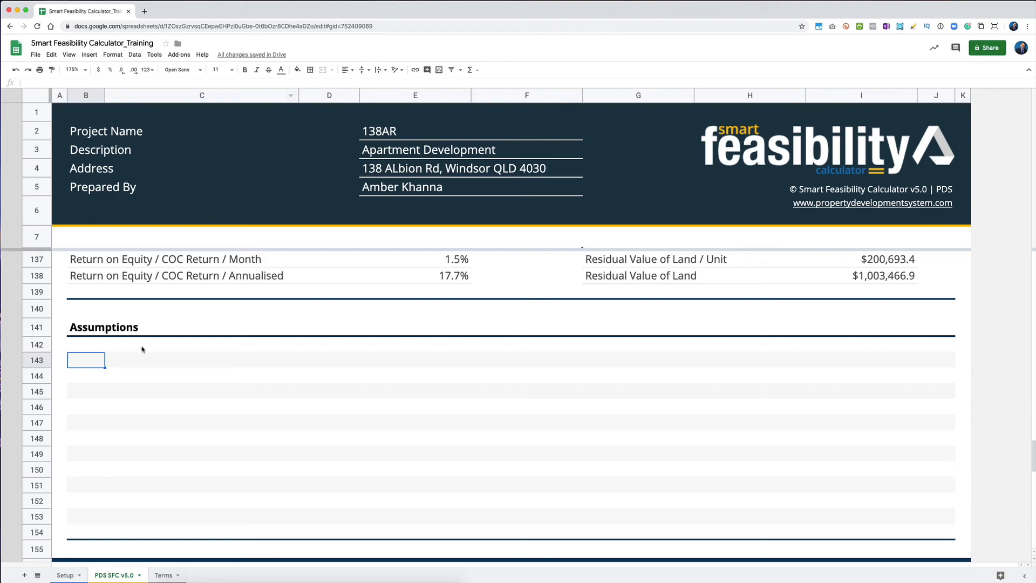
pyautogui.moveTo(91, 364); pyautogui.dragTo(86, 511)
pyautogui.scroll(-5, 186, 470)
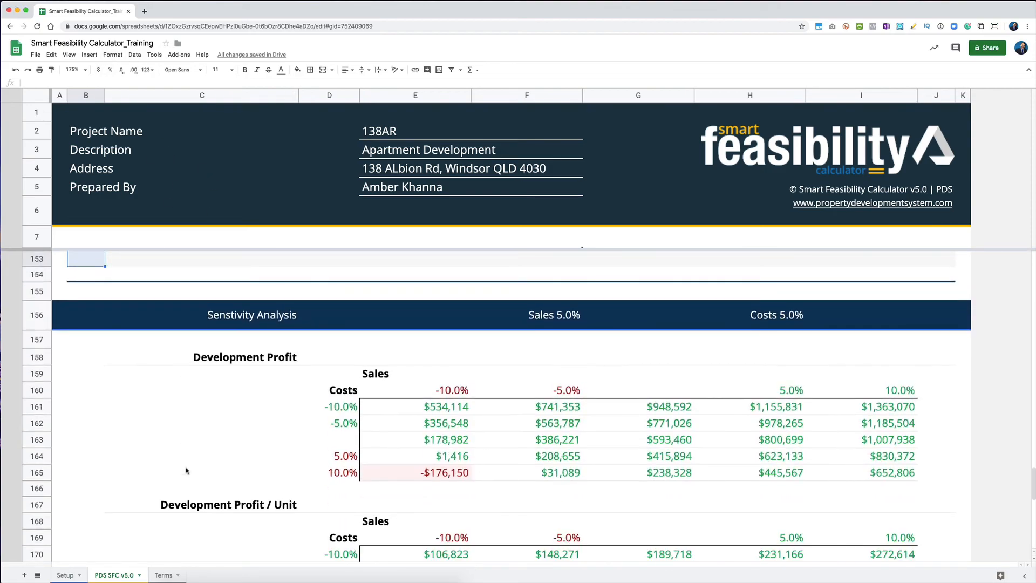